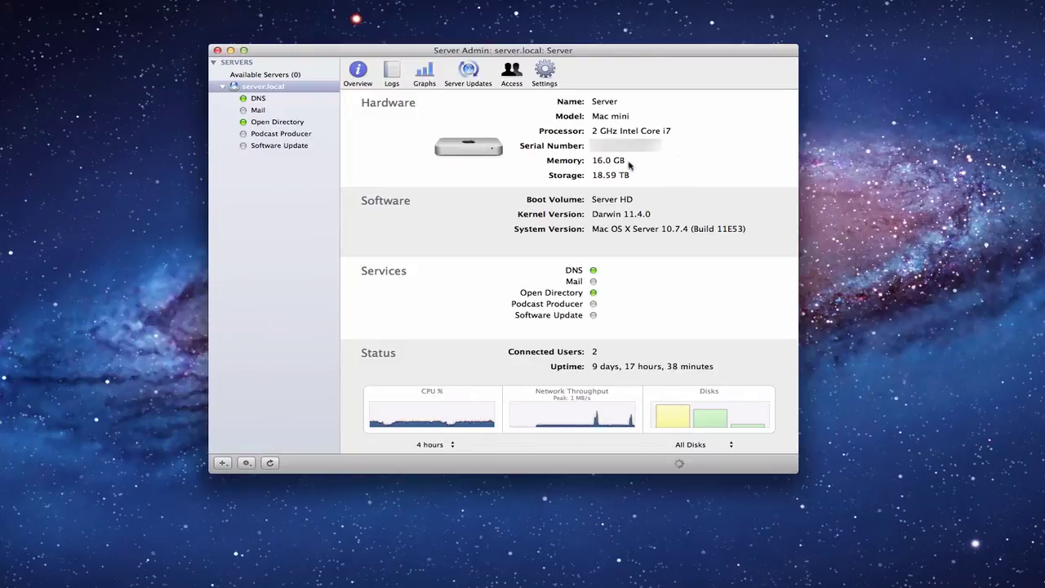
Enable the NetBoot service in server.local's list of configurable services and save the change
click(543, 72)
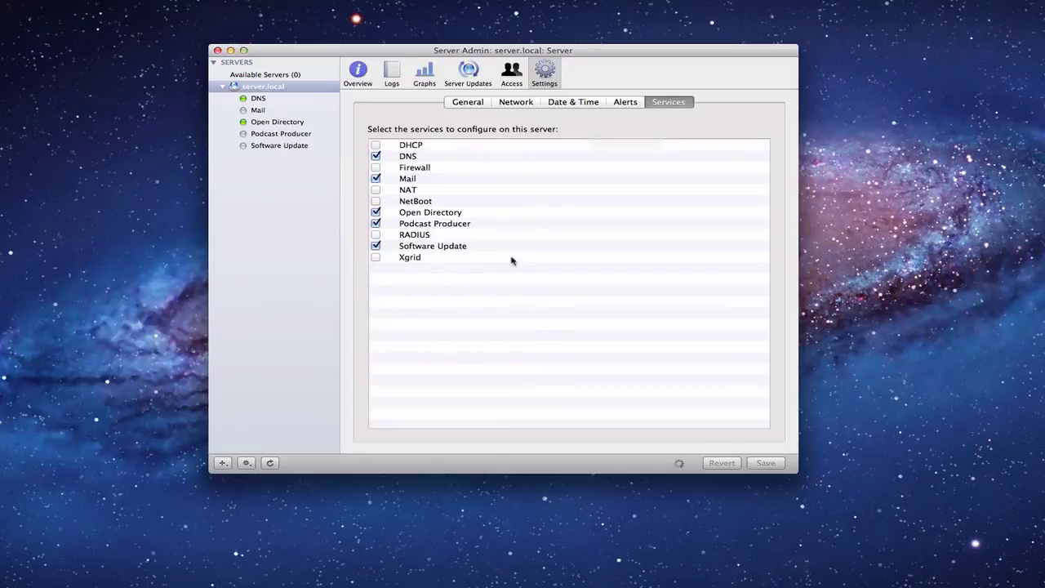
click(375, 201)
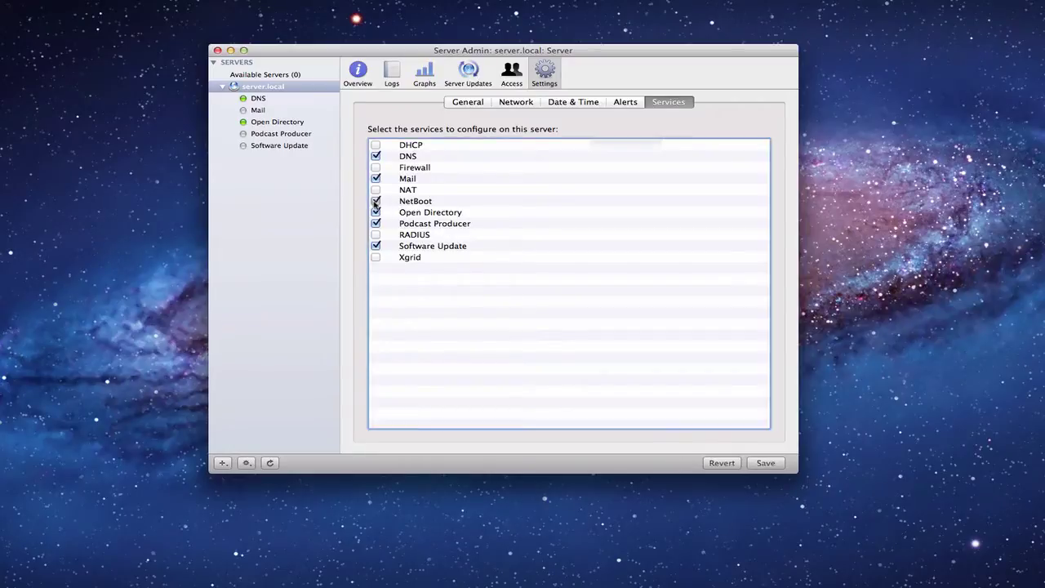
click(765, 463)
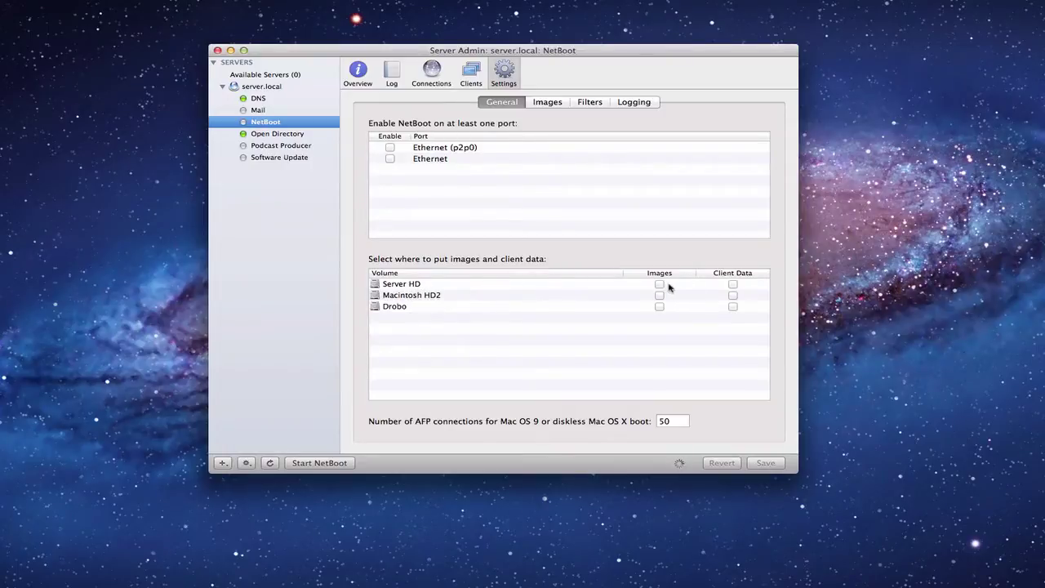
Examine the NetBoot service's image, filter, logging and general settings, plus its overview, log, connections and clients
click(546, 102)
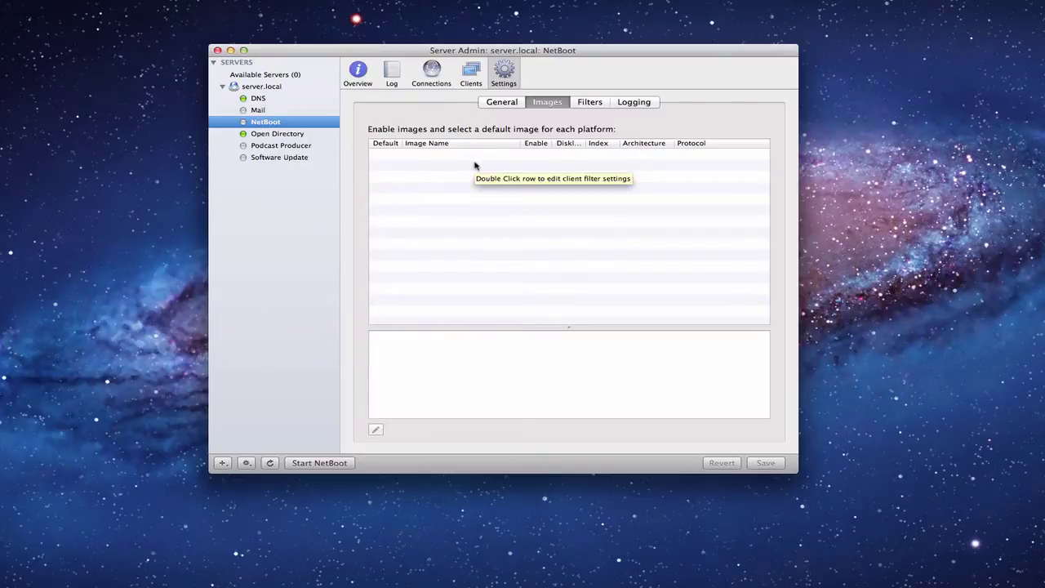
click(591, 103)
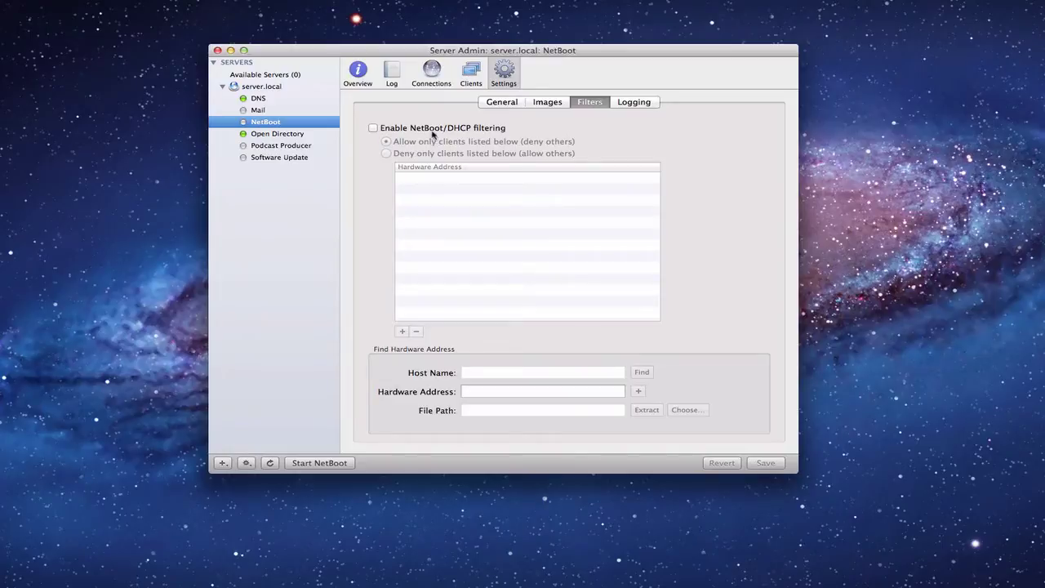
click(633, 104)
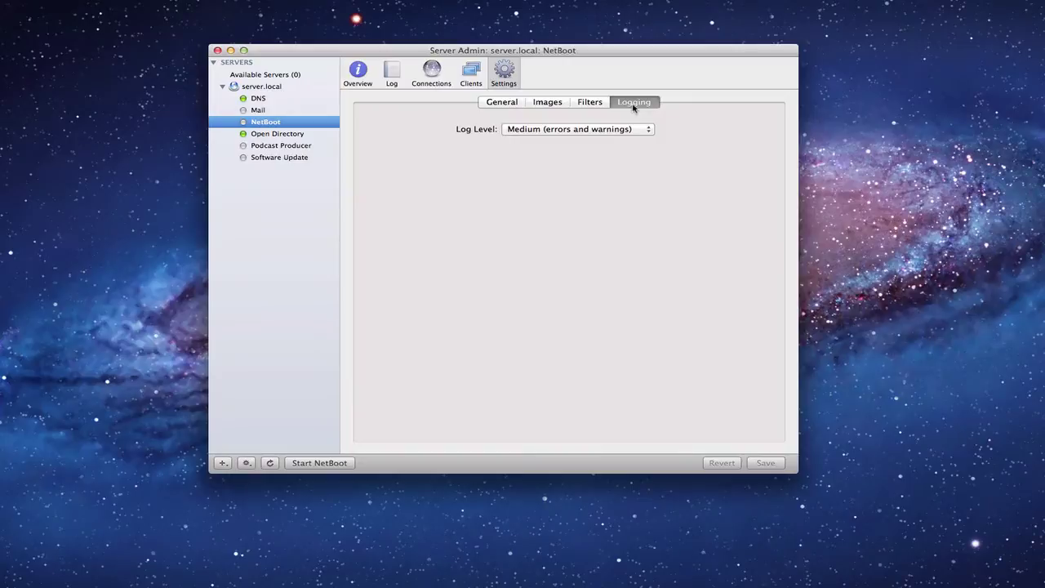
click(507, 104)
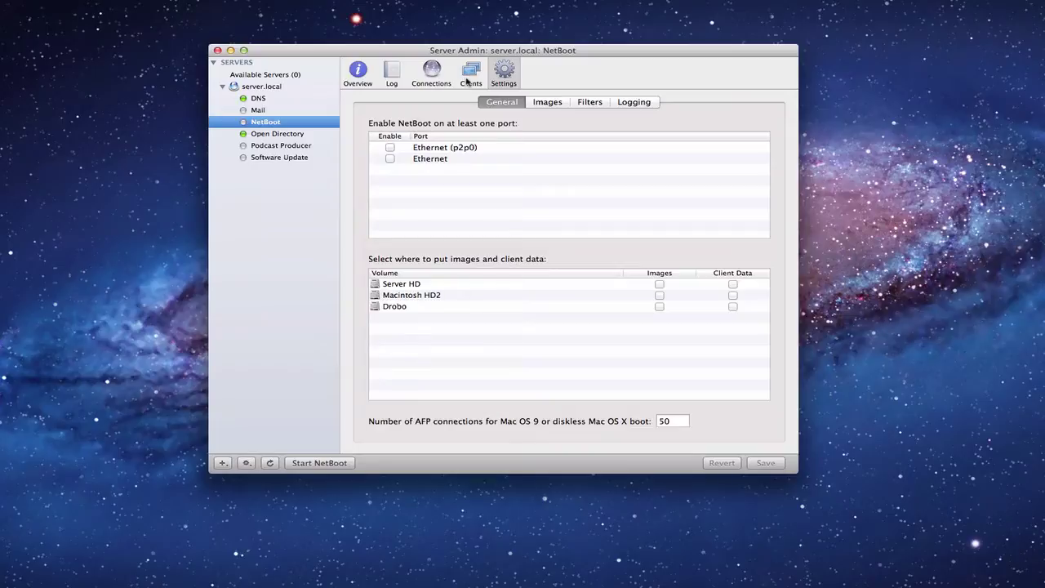
click(359, 72)
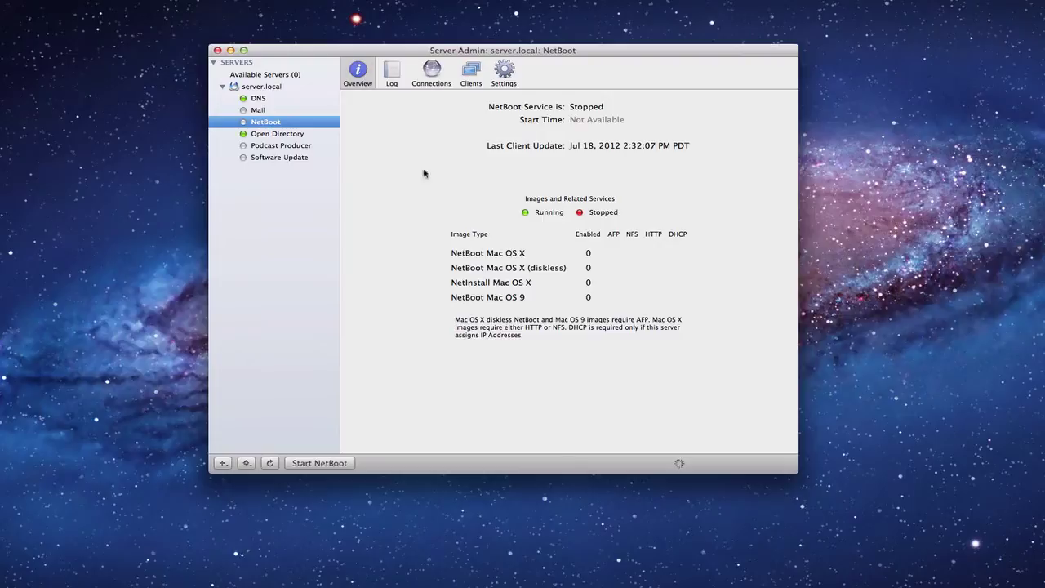
click(394, 75)
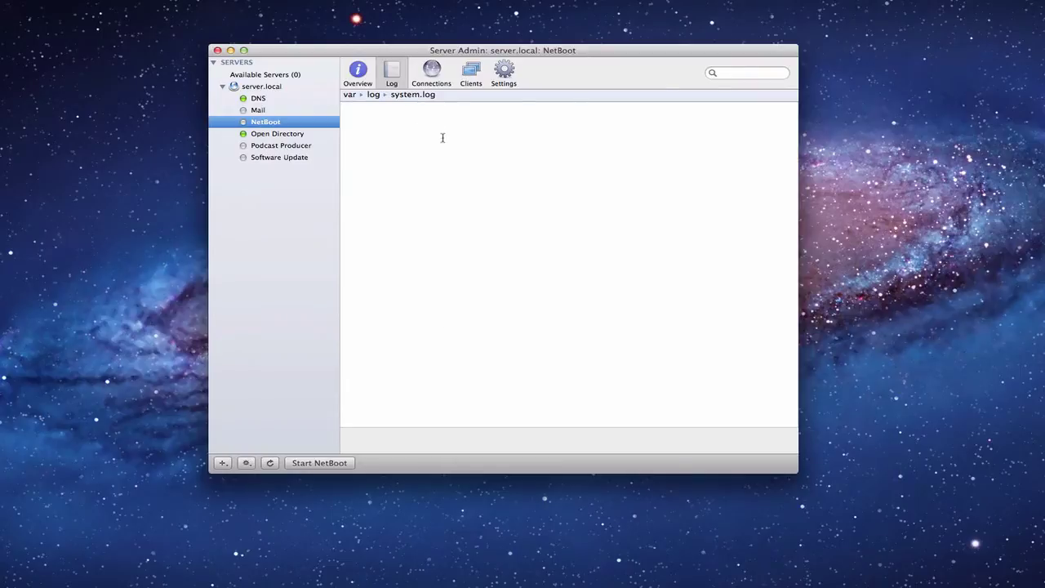
click(433, 71)
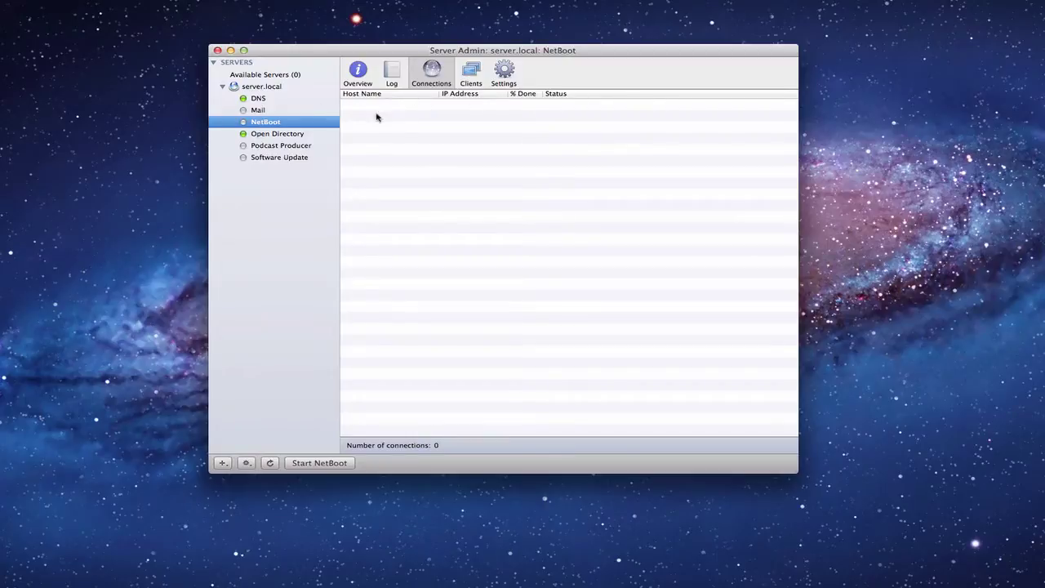
click(471, 73)
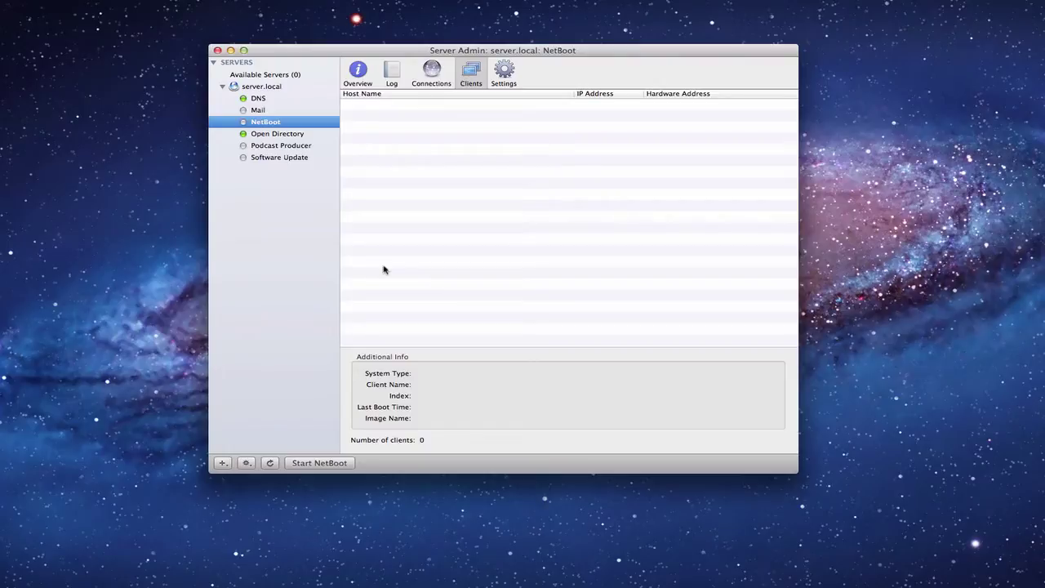
click(507, 70)
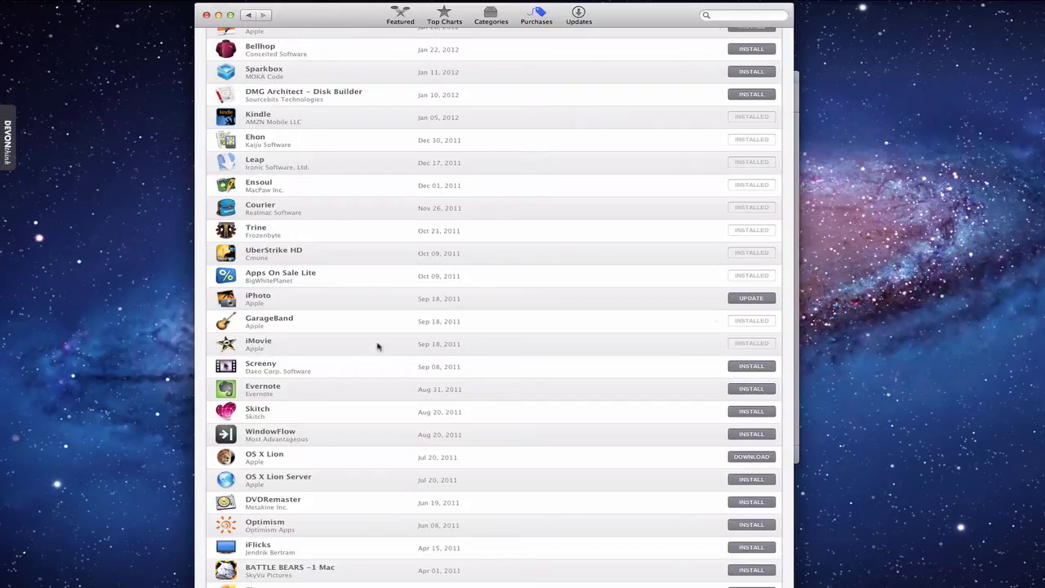
In the App Store, download the purchased OS X Lion installer, entering the Apple ID password to sign in
mouse_move(249, 476)
click(749, 459)
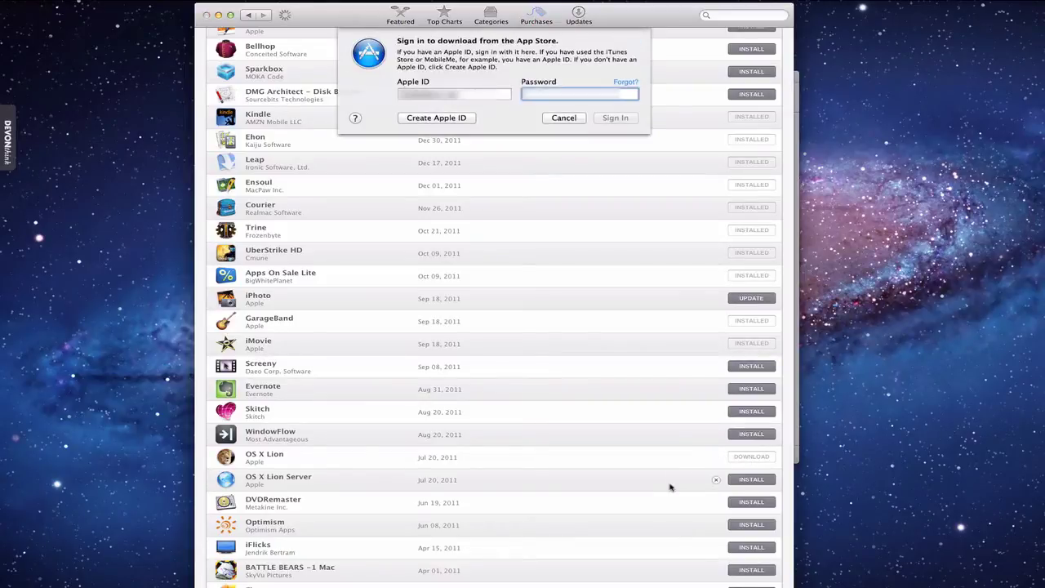
text(•••••)
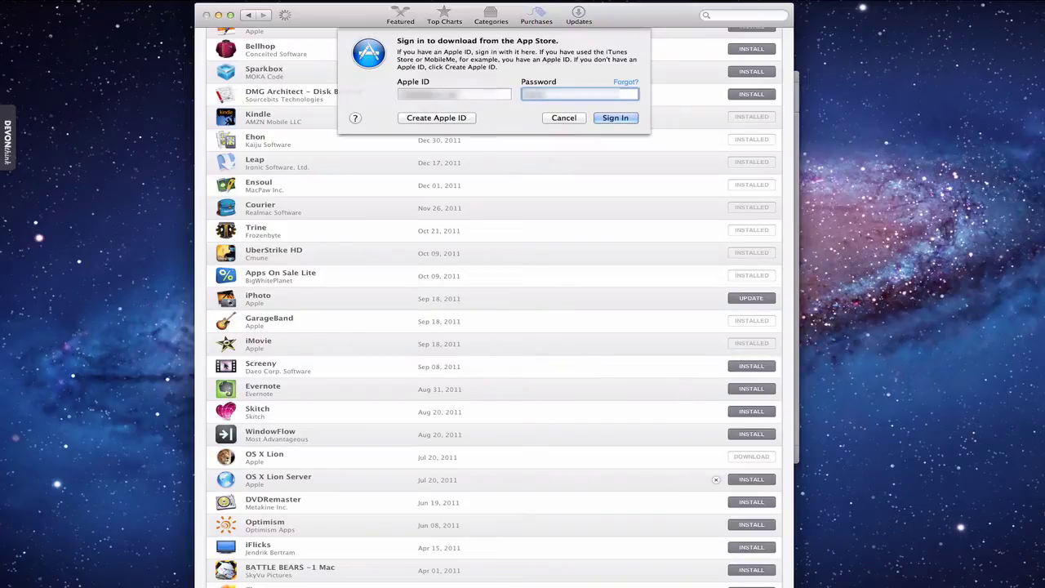
key(Return)
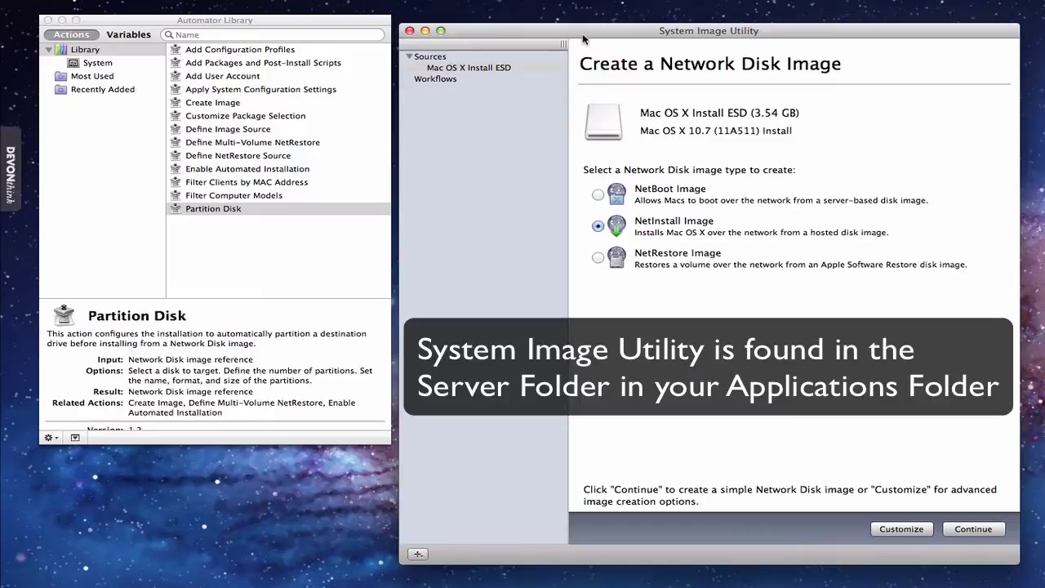
In System Image Utility, add the Partition Disk action to the workflow below the Create Image action
drag(591, 35, 592, 28)
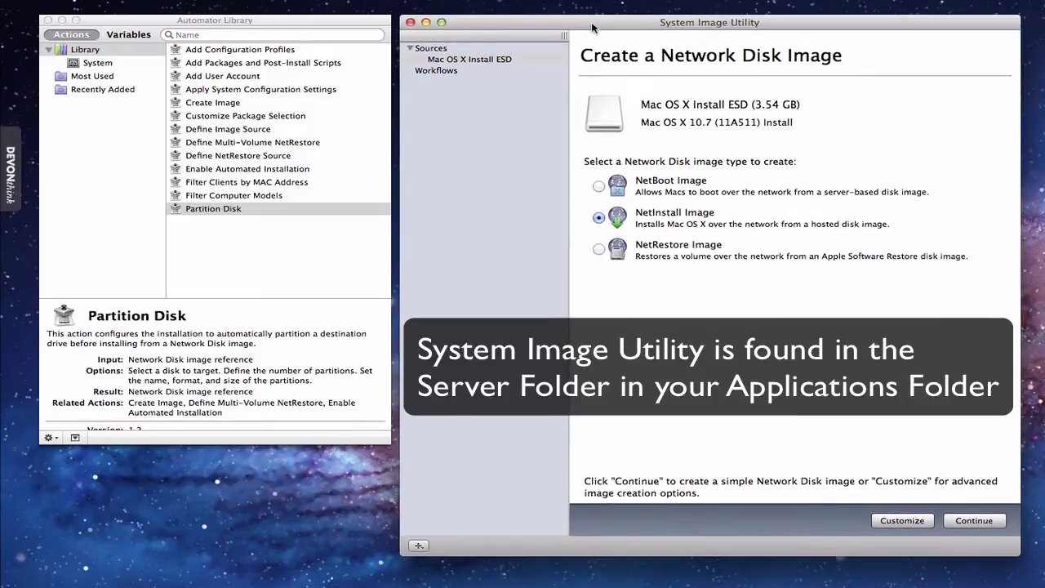
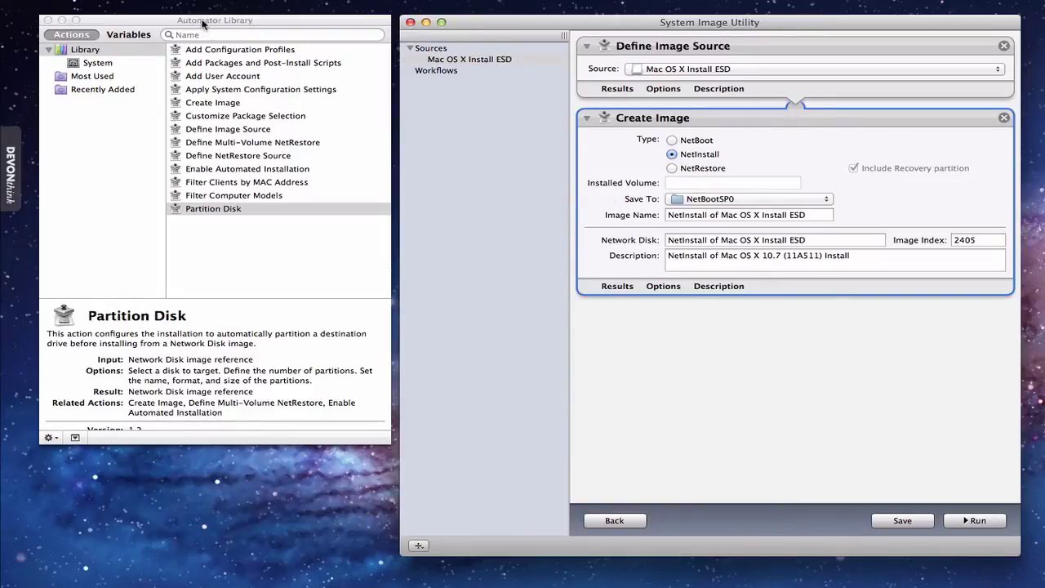
click(202, 23)
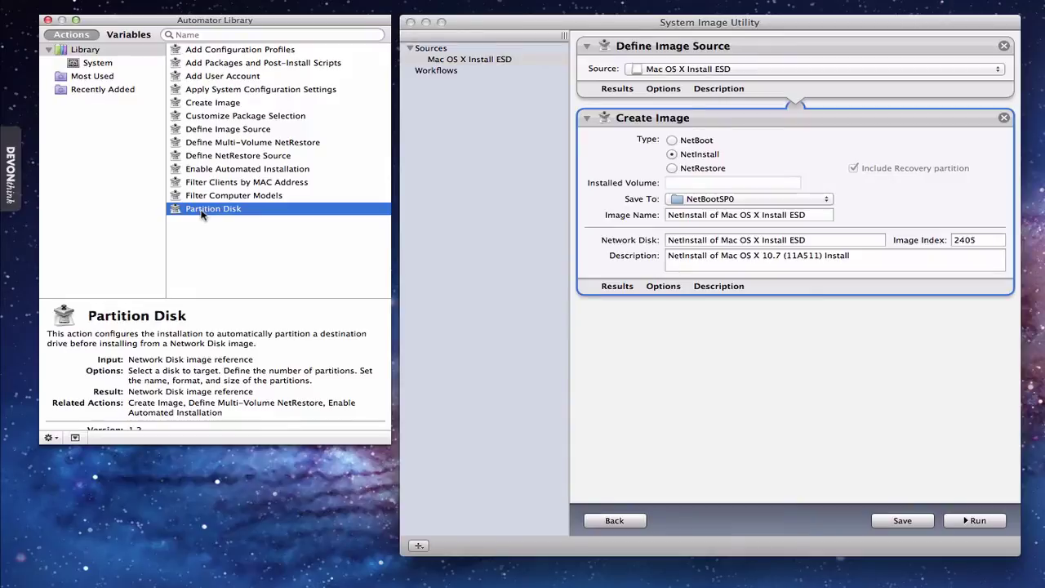
drag(174, 212, 696, 371)
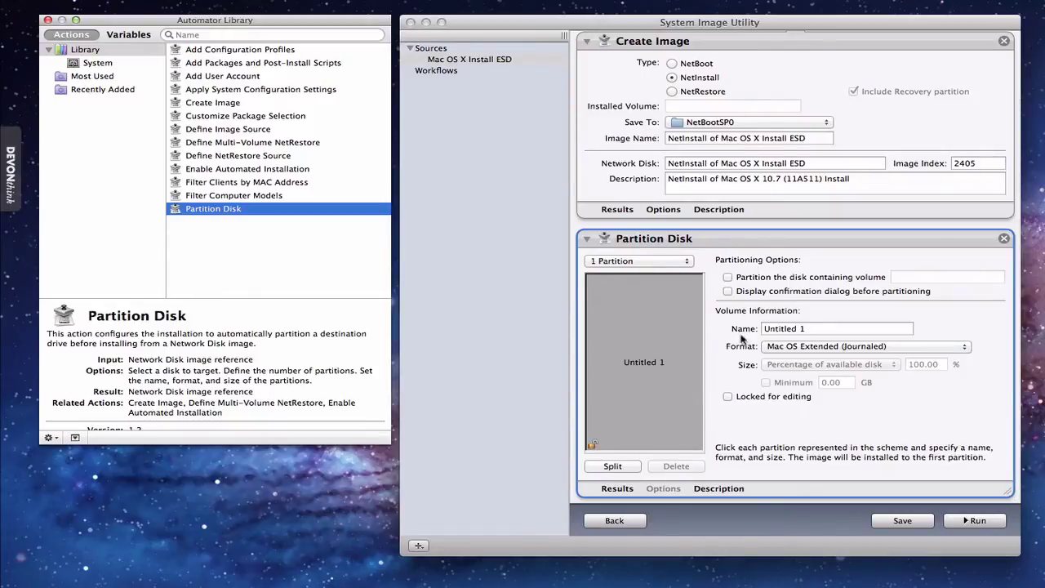
Examine the partition count and volume format choices offered by the Partition Disk action
click(688, 261)
click(704, 261)
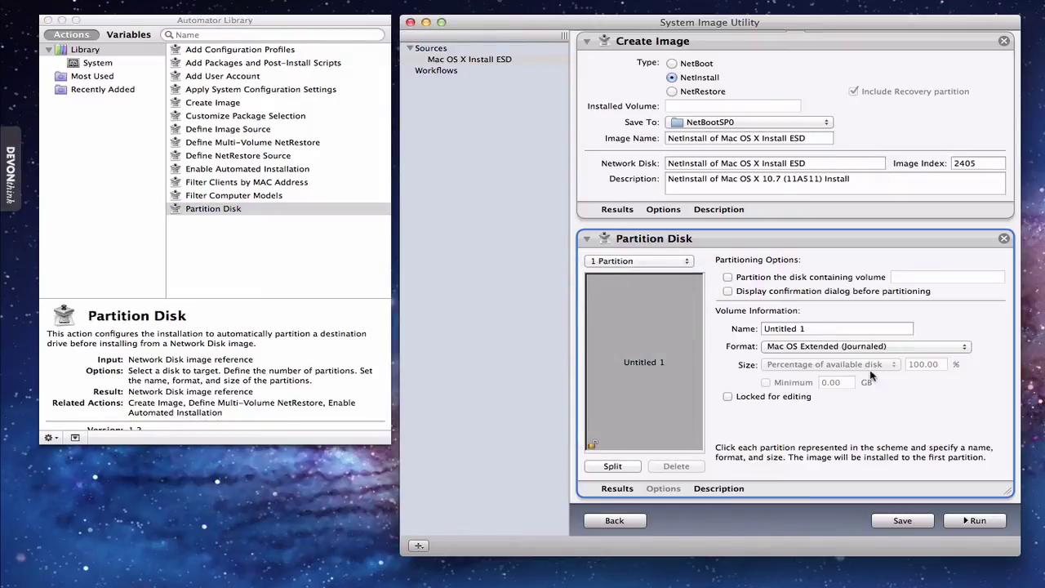
click(965, 348)
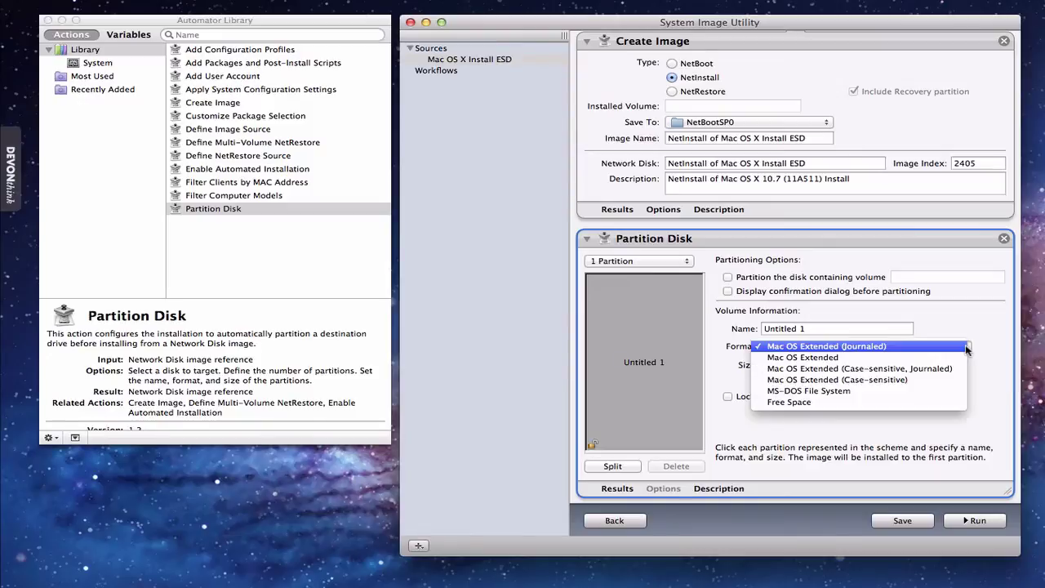
click(997, 412)
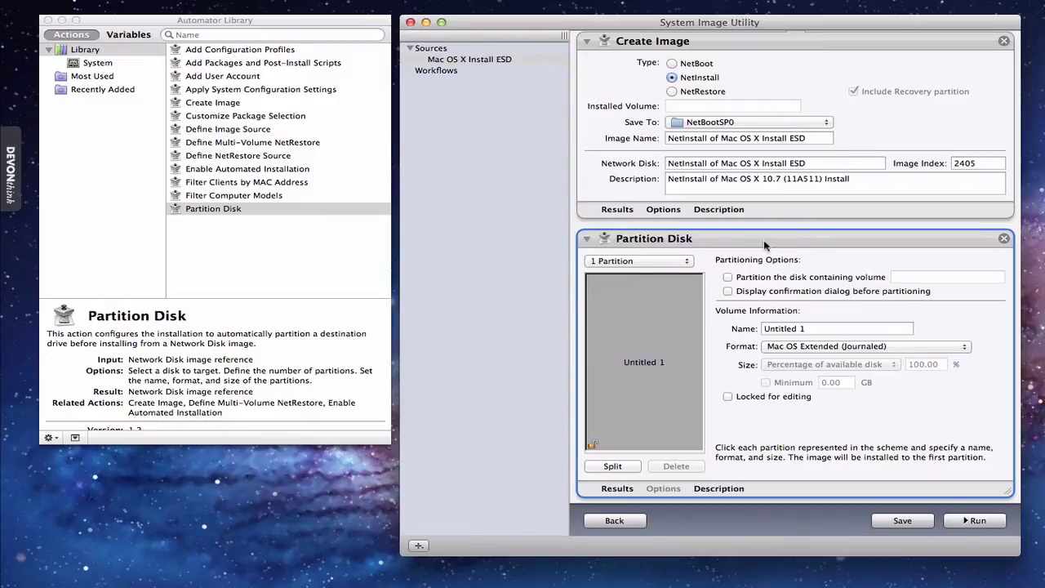
Reorder the workflow so Partition Disk sits between Define Image Source and Create Image
drag(764, 245, 764, 36)
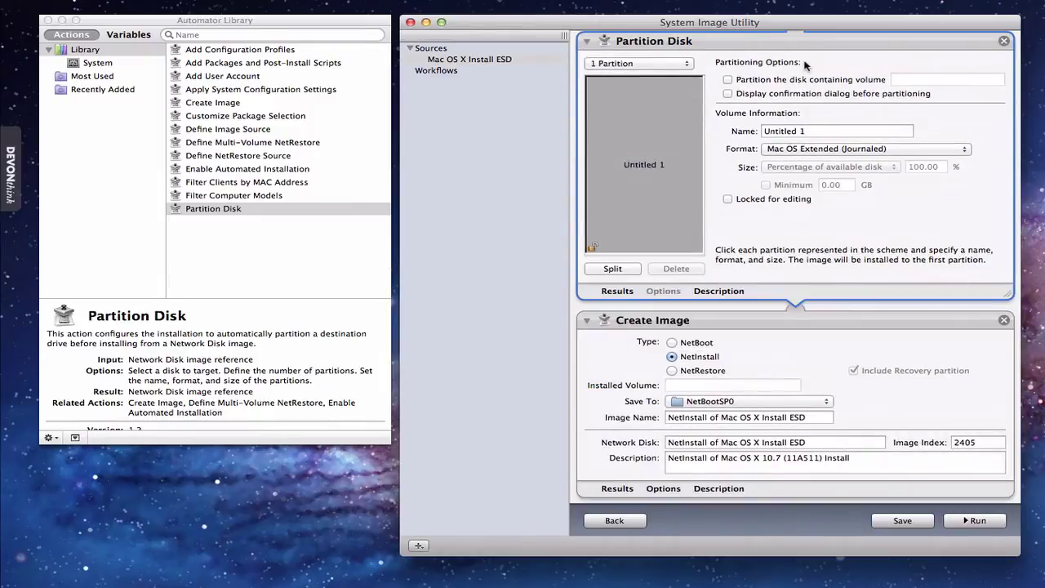
scroll(834, 150, up, 3)
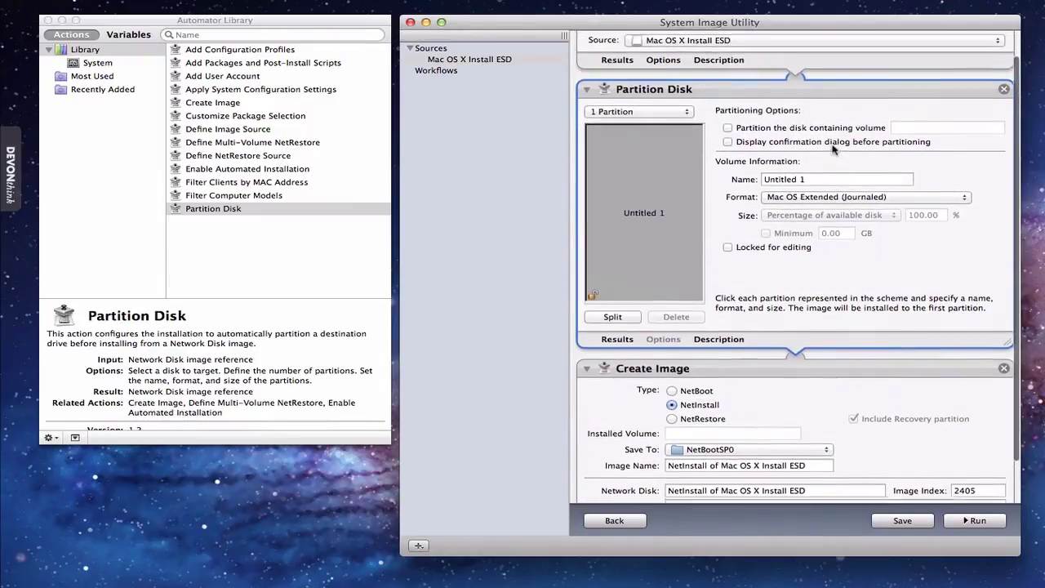
scroll(833, 151, up, 2)
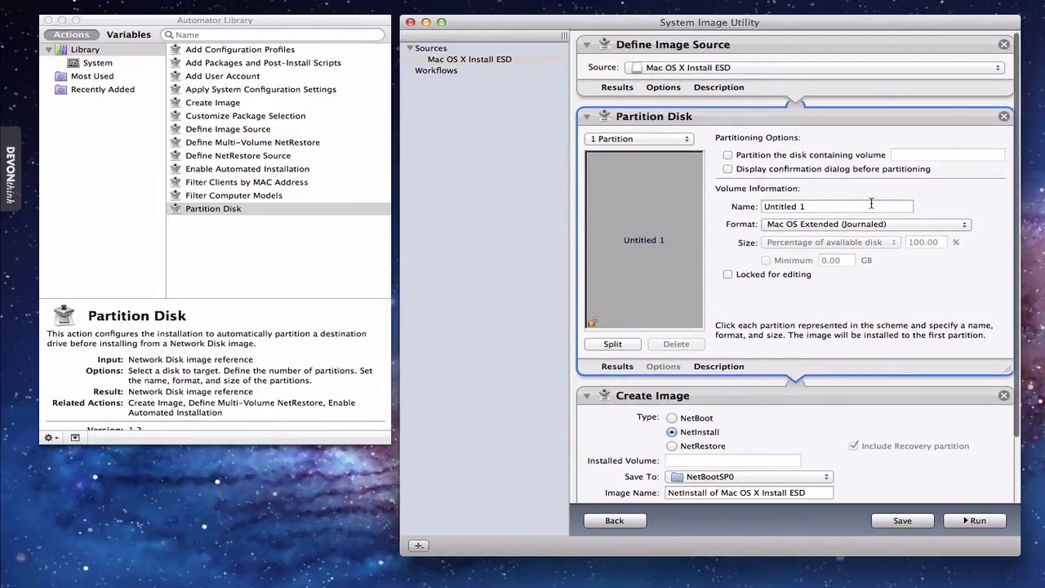
scroll(872, 207, down, 2)
scroll(872, 207, down, 1)
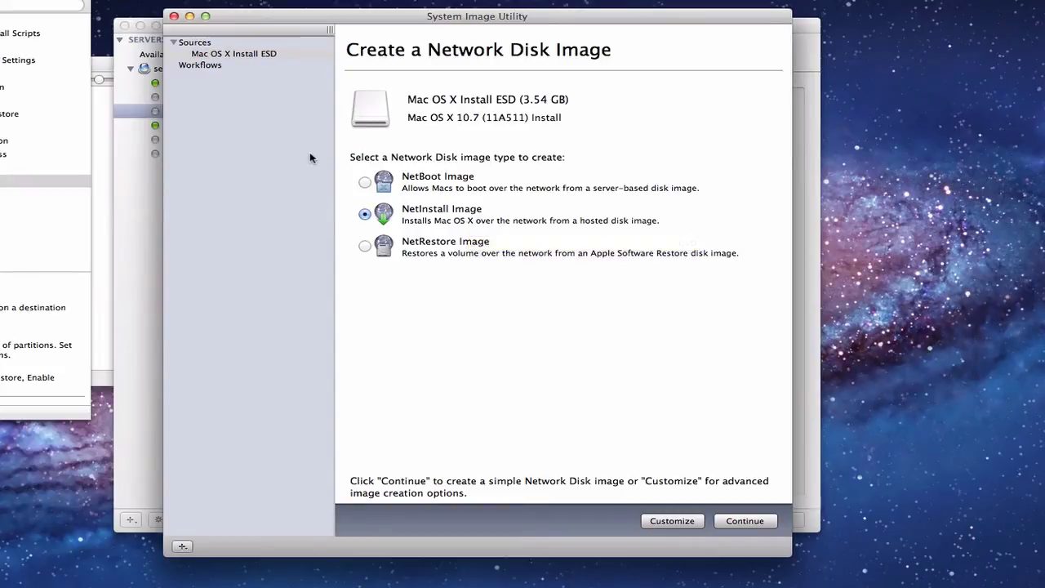
In Server Admin, store NetBoot images and client data on Server HD, enable both Ethernet ports, and save the settings
click(142, 251)
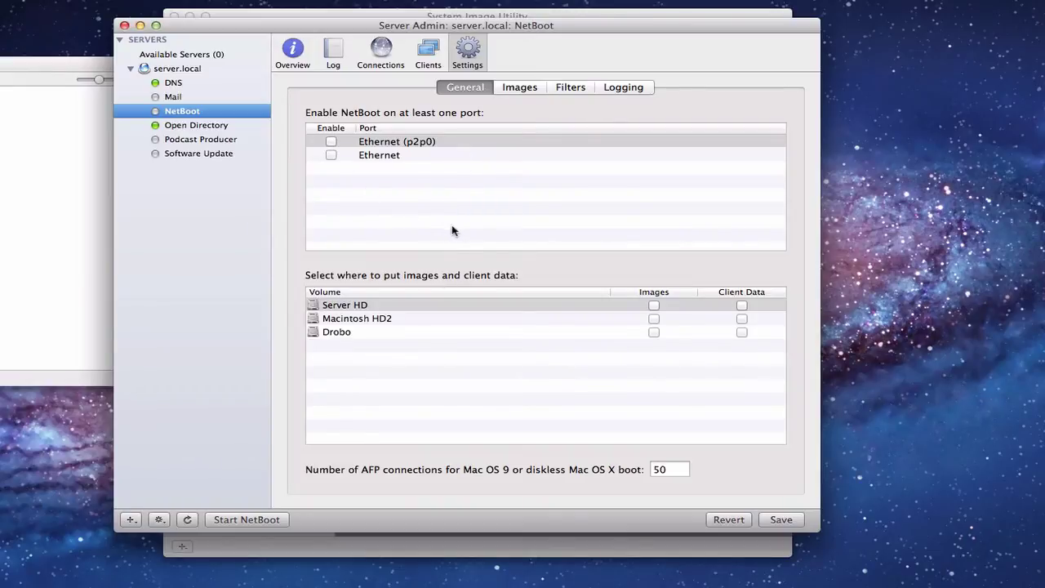
click(653, 306)
click(741, 305)
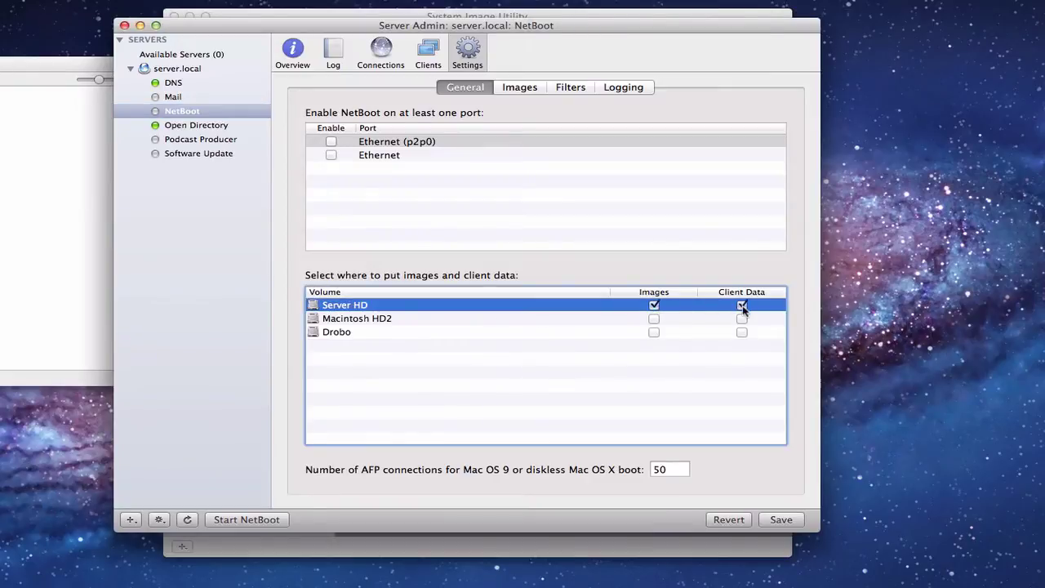
click(331, 155)
click(331, 142)
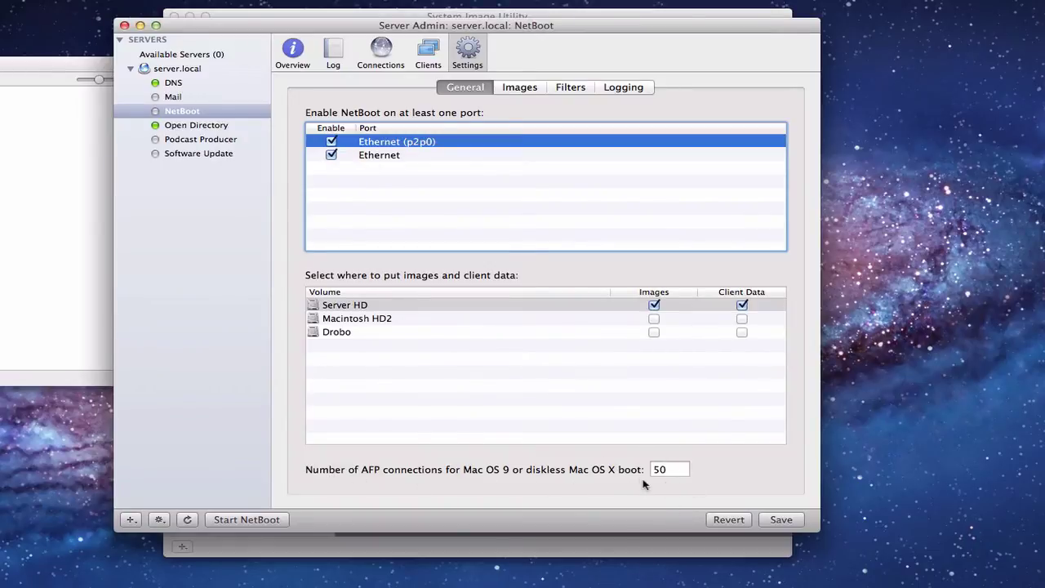
click(780, 520)
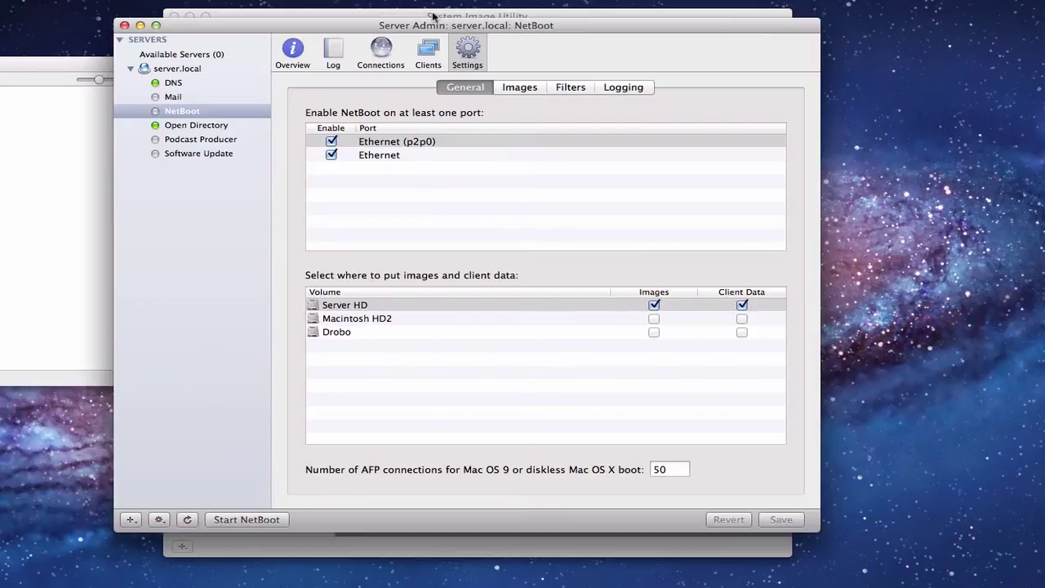
In System Image Utility, start creating a simple NetInstall image from Mac OS X Install ESD and accept the software license agreement
click(386, 16)
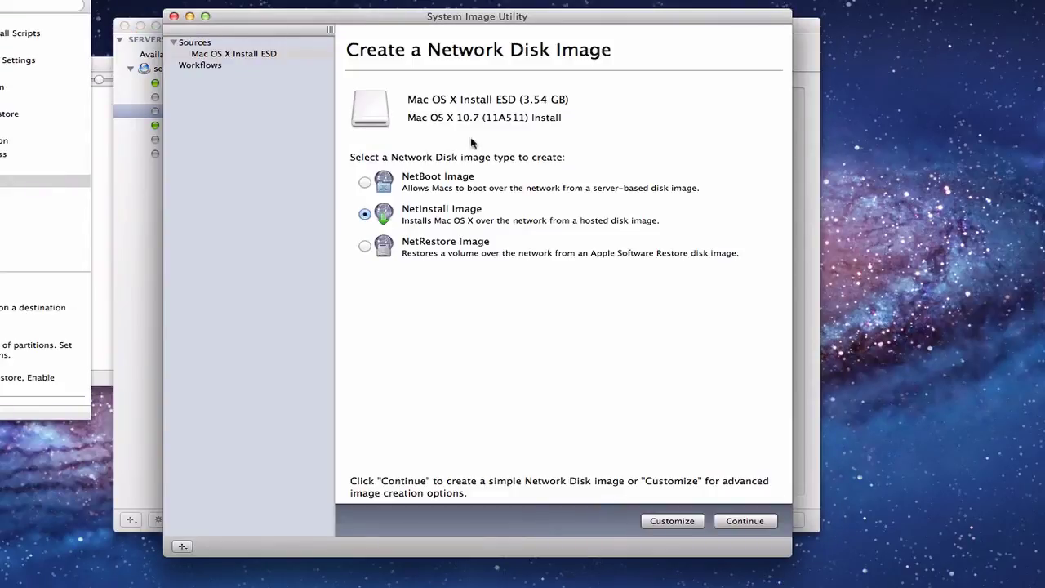
click(747, 523)
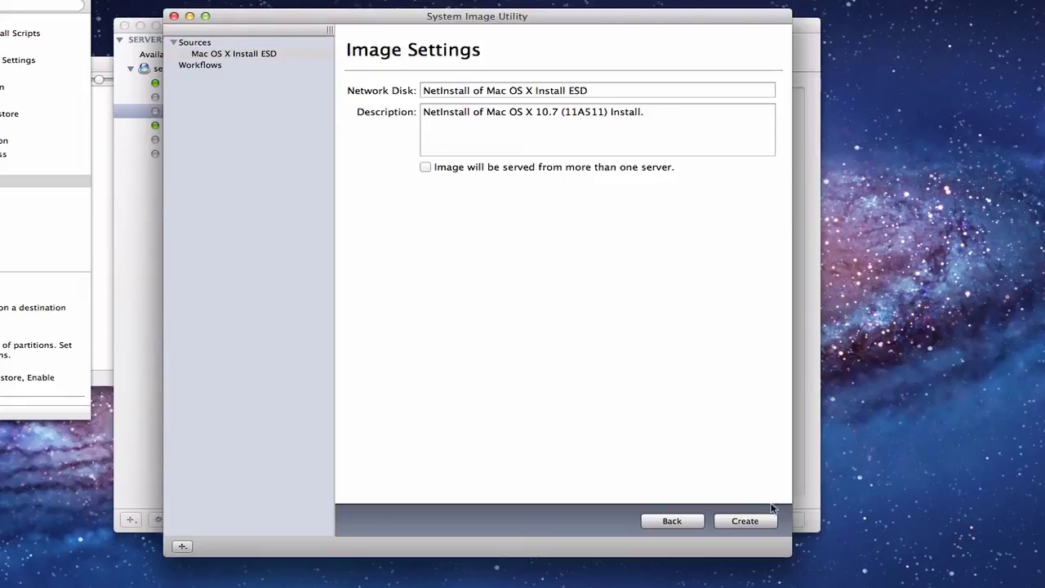
click(743, 521)
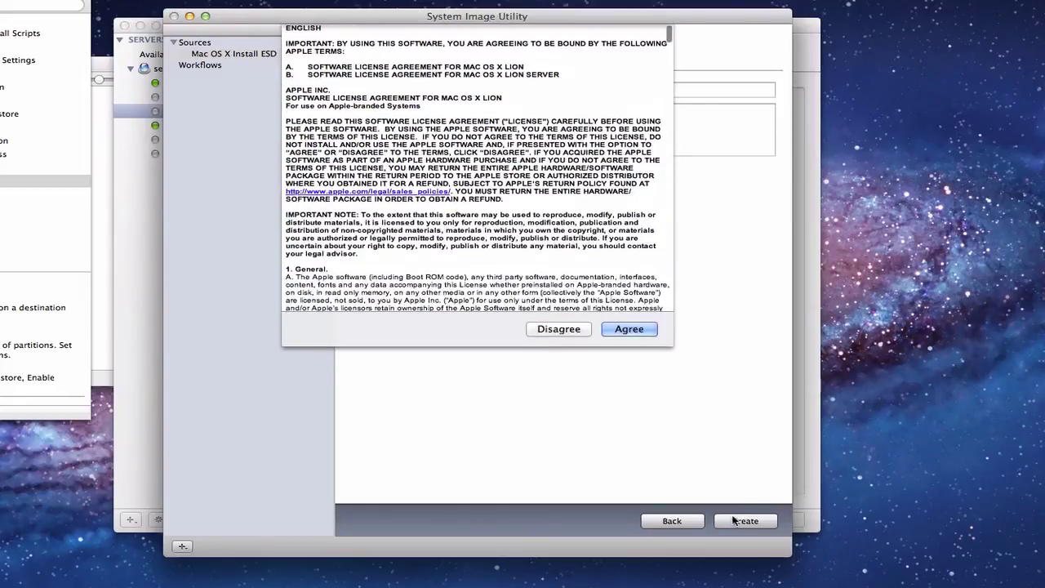
click(624, 328)
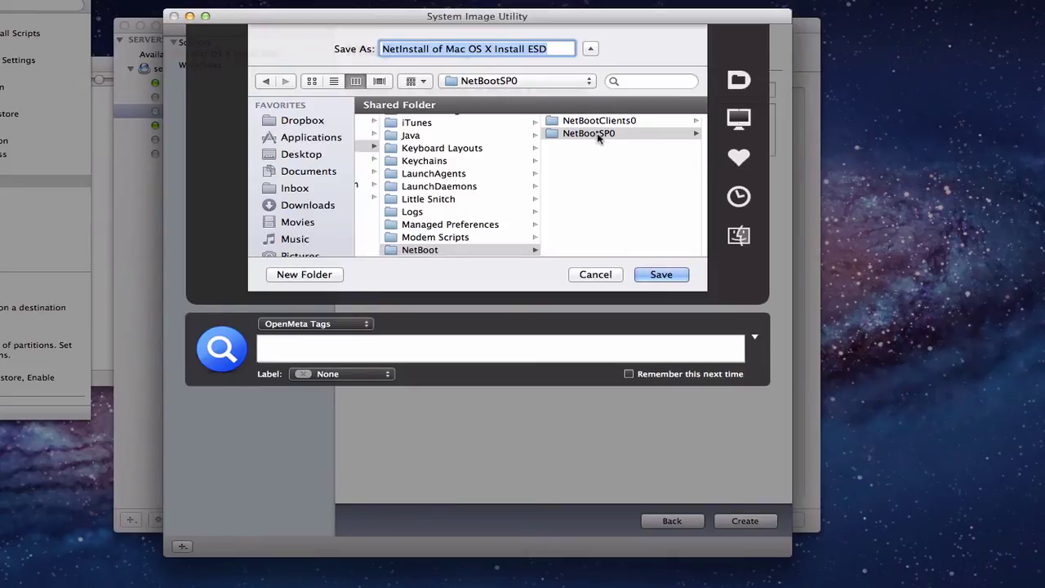
Save the image as NetInstall of Mac OS X Install ESD in the NetBootSP0 folder
scroll(613, 196, right, 3)
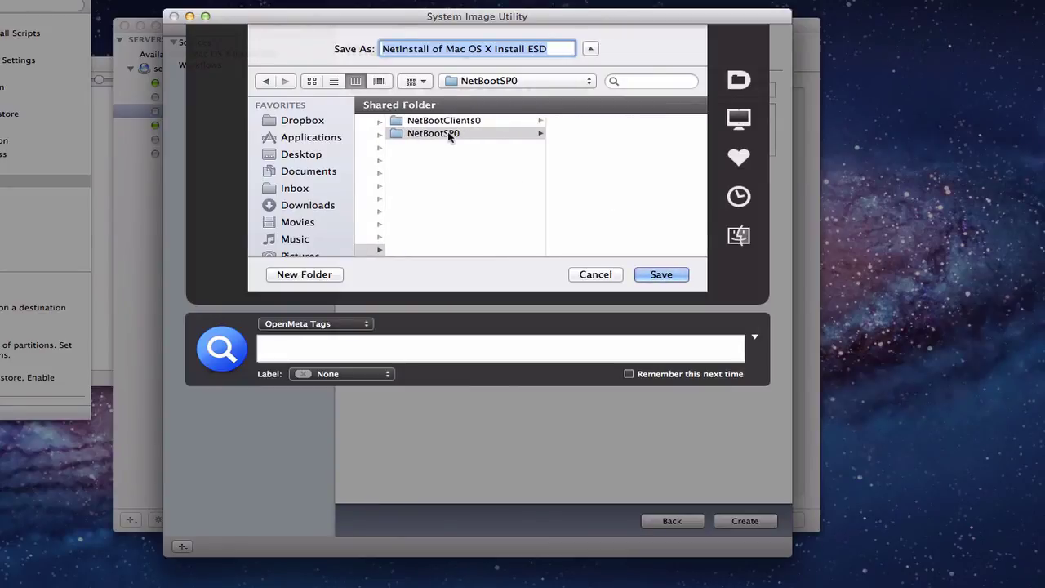
click(451, 135)
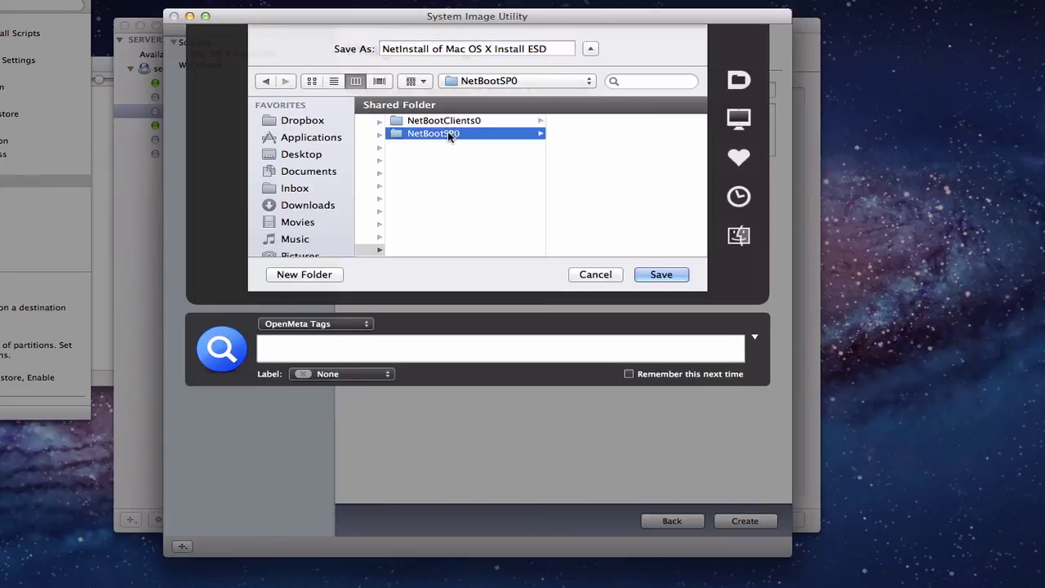
click(663, 275)
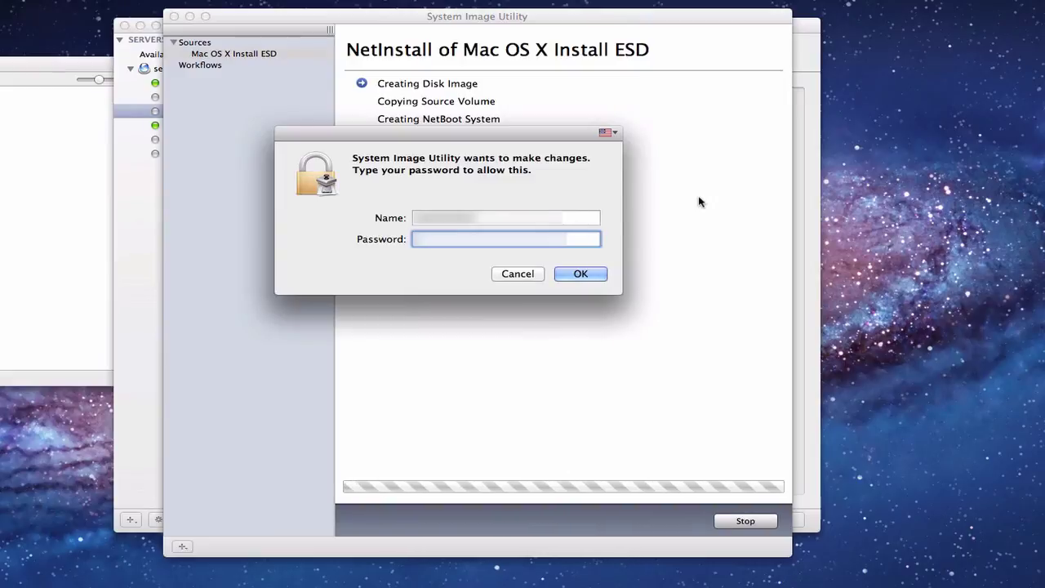
Authorize the image creation with the account password and close the completed build
text(•••••••••••••)
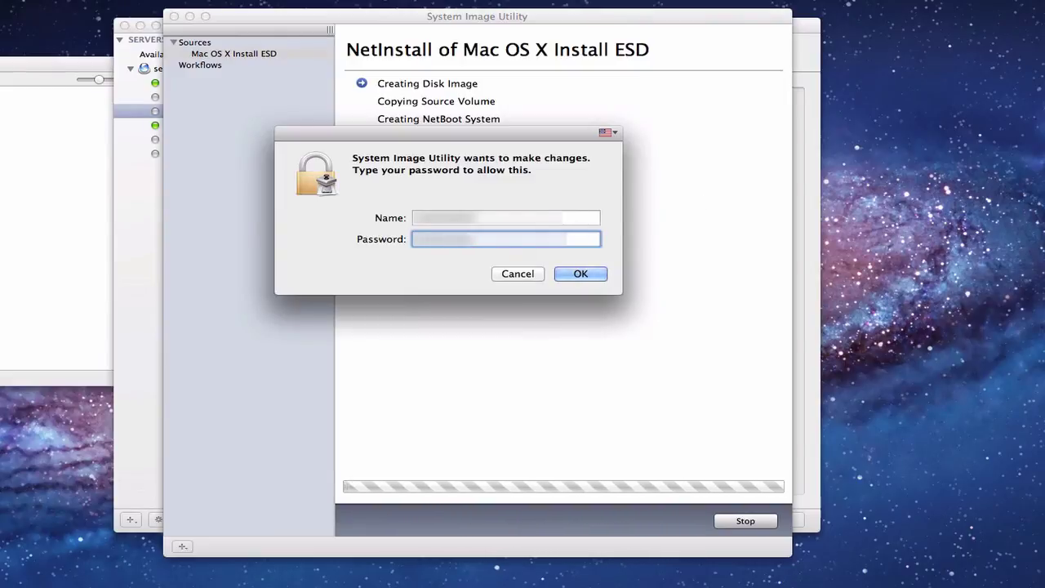
key(Return)
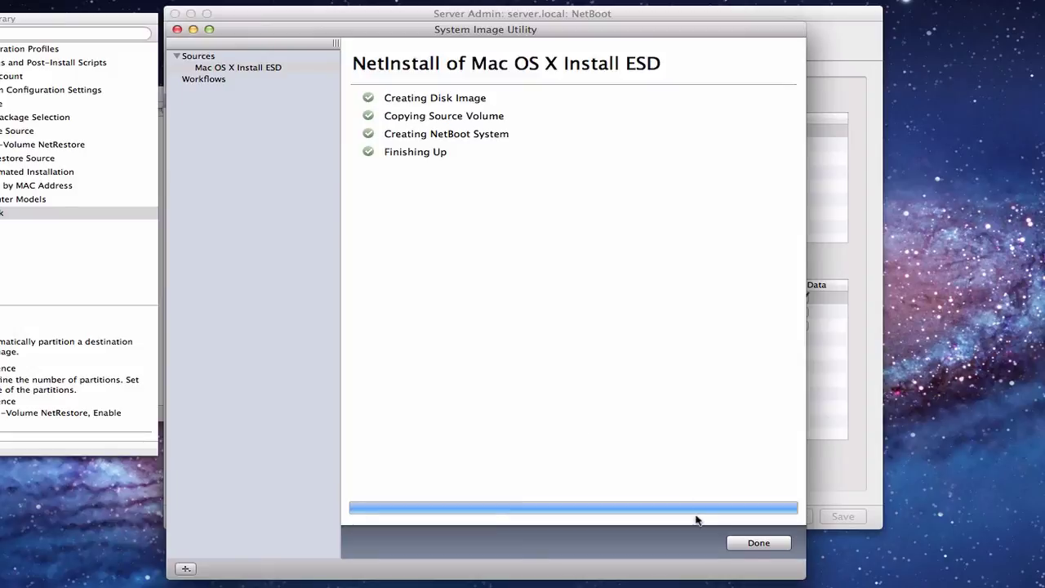
click(752, 544)
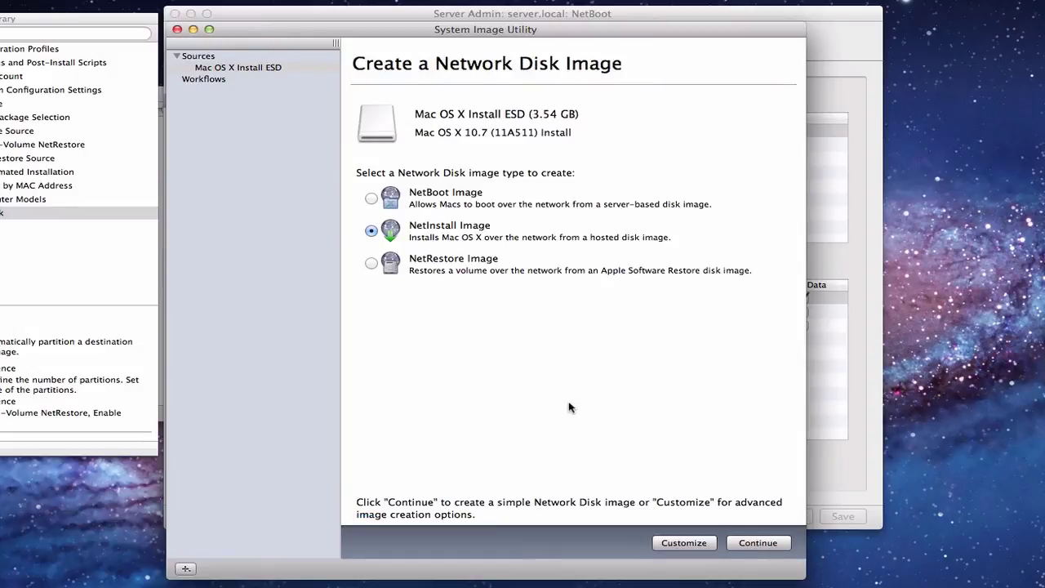
In Server Admin, make the NetInstall of Mac OS X image the default NetBoot image and enable it
click(638, 18)
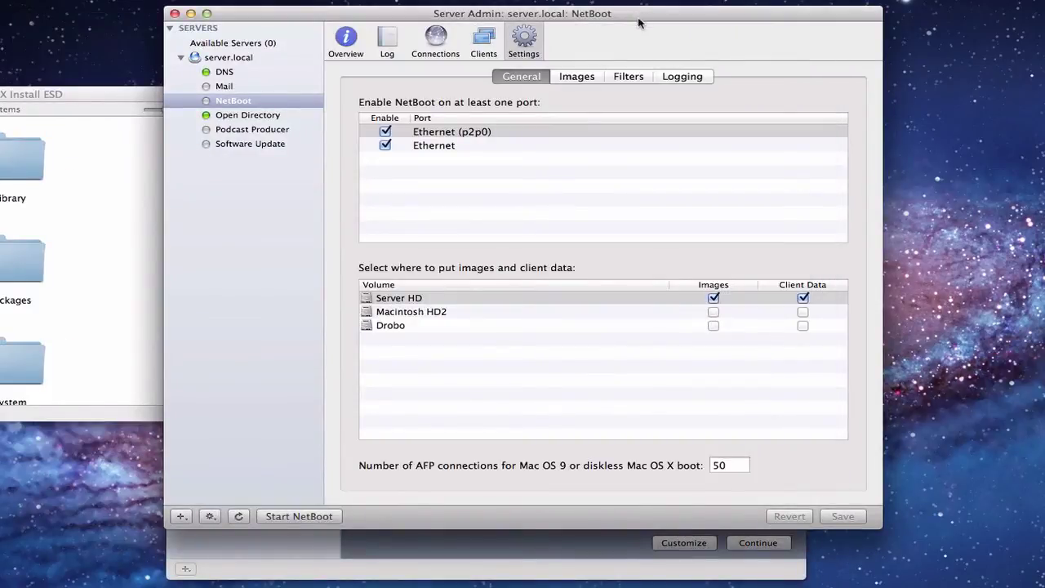
click(254, 104)
click(585, 79)
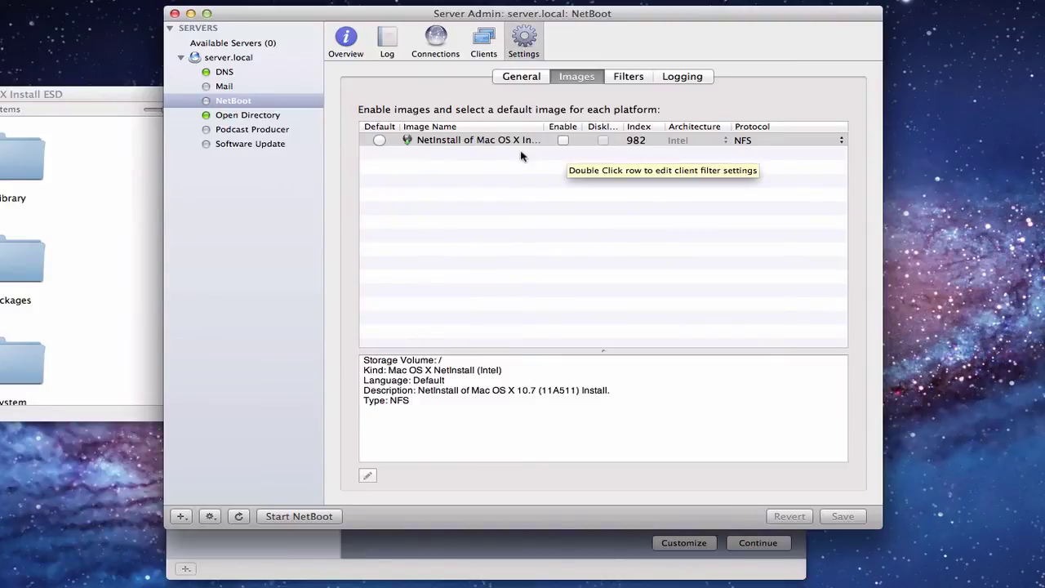
click(380, 143)
click(379, 142)
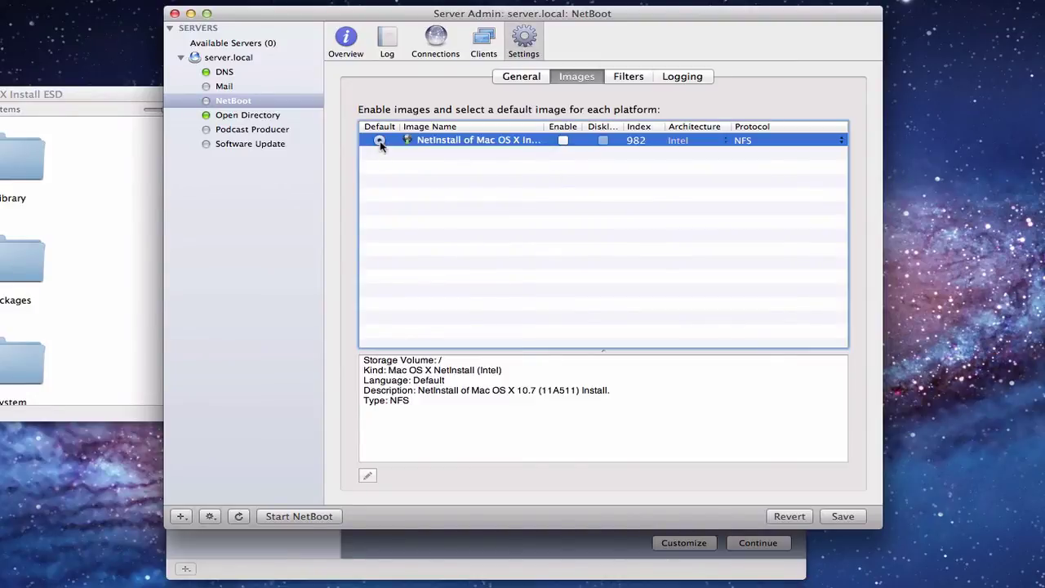
click(564, 141)
Check the image's protocol choices, keep NFS, and save the NetBoot image settings
click(841, 143)
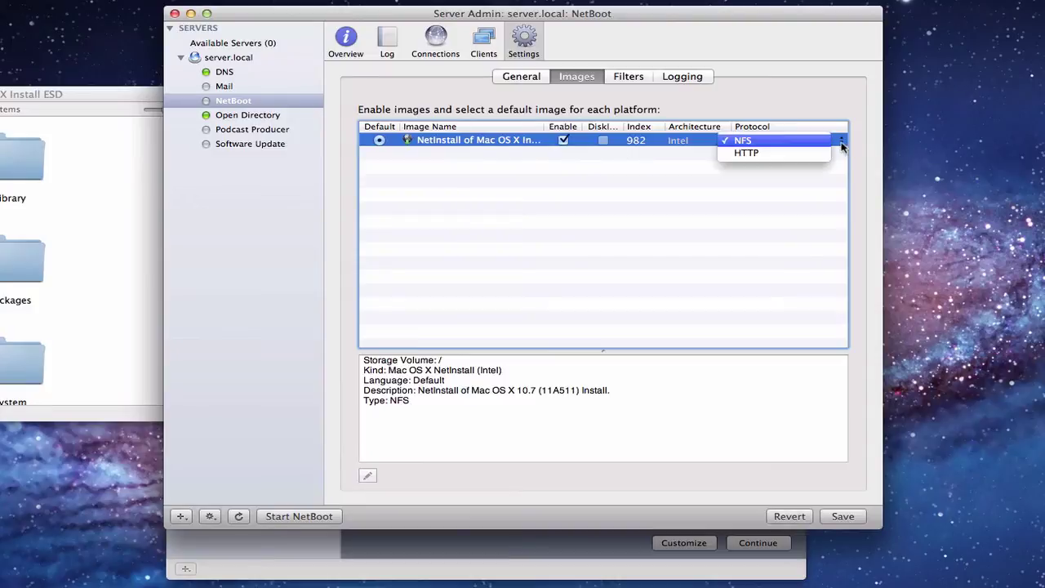
click(822, 204)
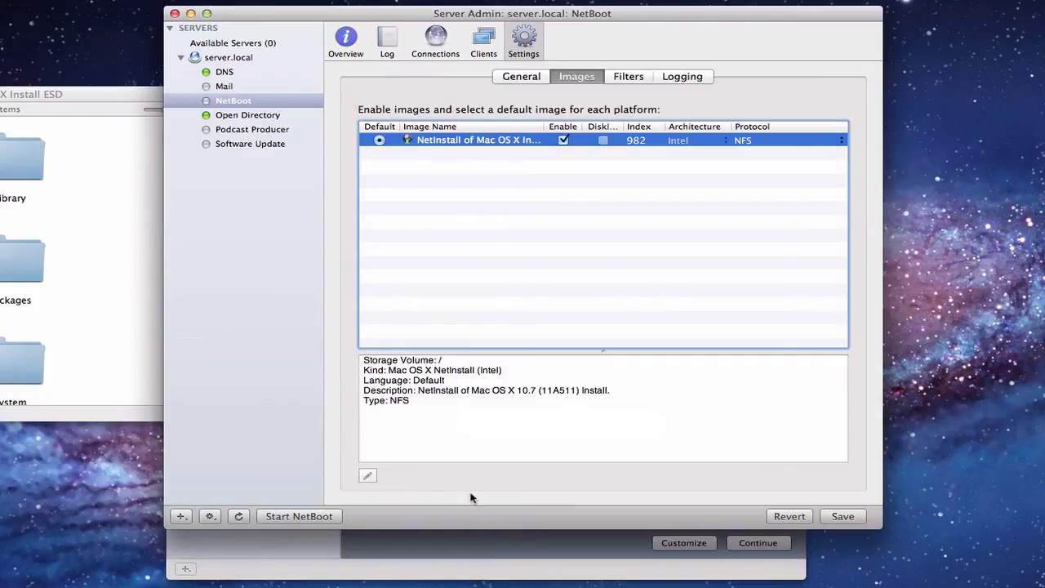
click(840, 516)
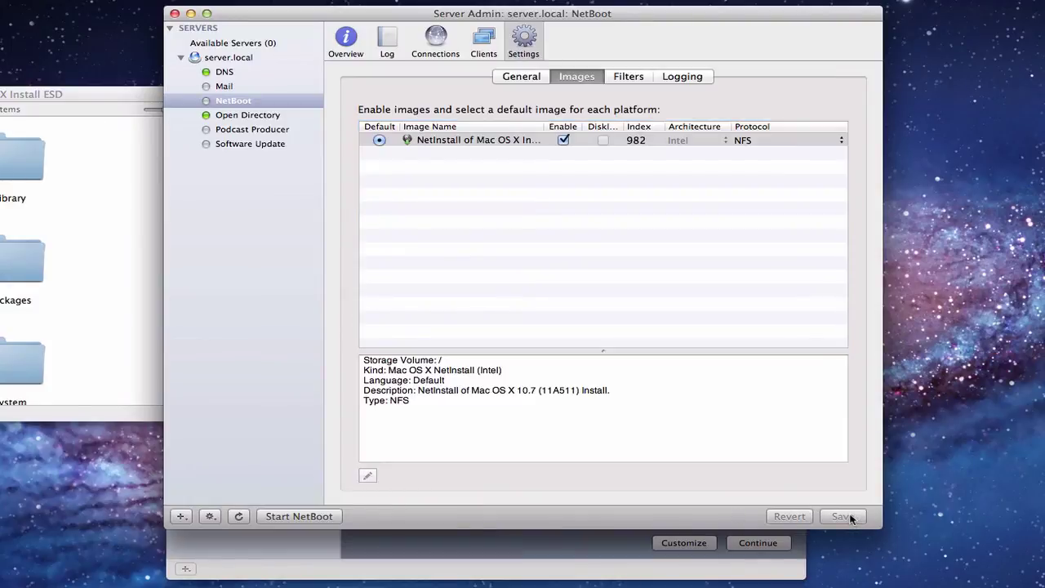
Start the NetBoot service on server.local and open its overview
click(285, 517)
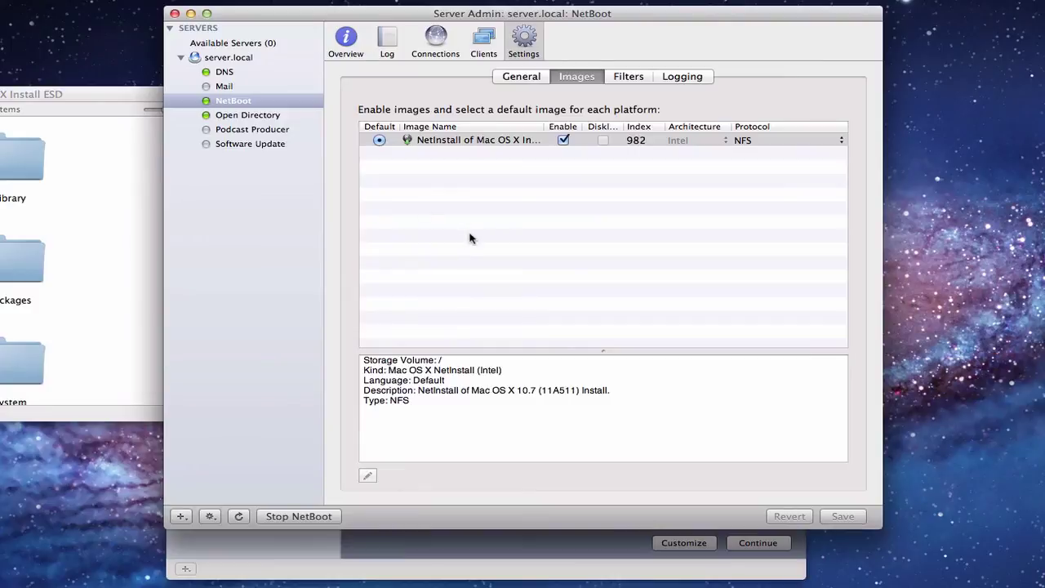
click(357, 41)
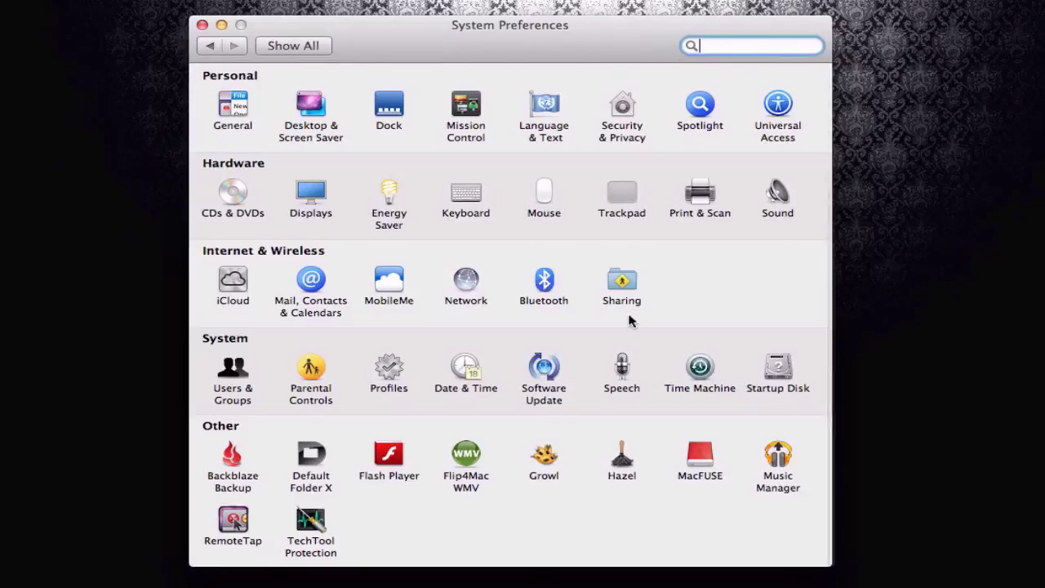
In System Preferences on the client Mac, open Startup Disk and inspect the NetInstall network disk's details
click(780, 371)
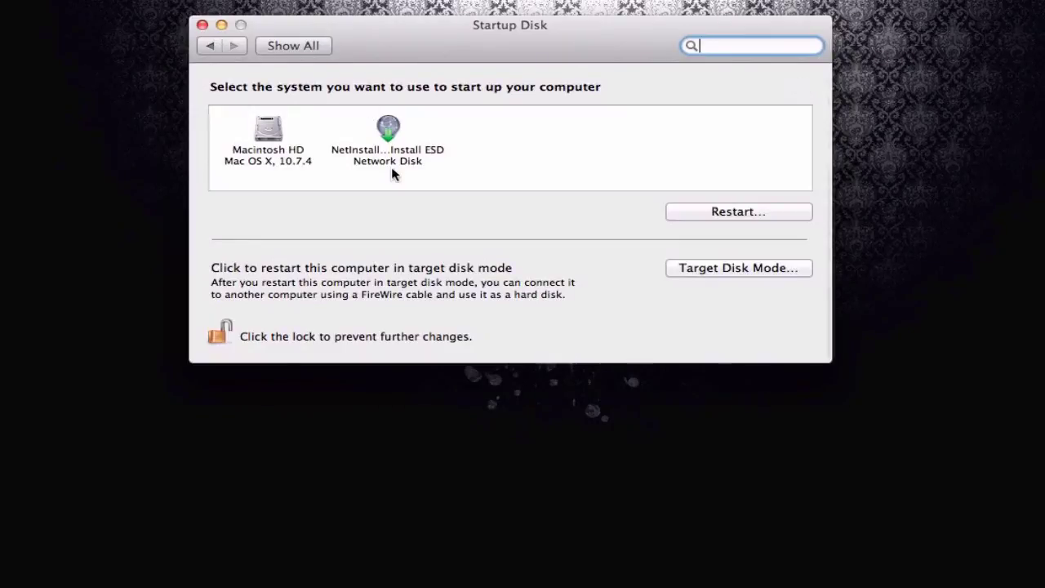
mouse_move(392, 174)
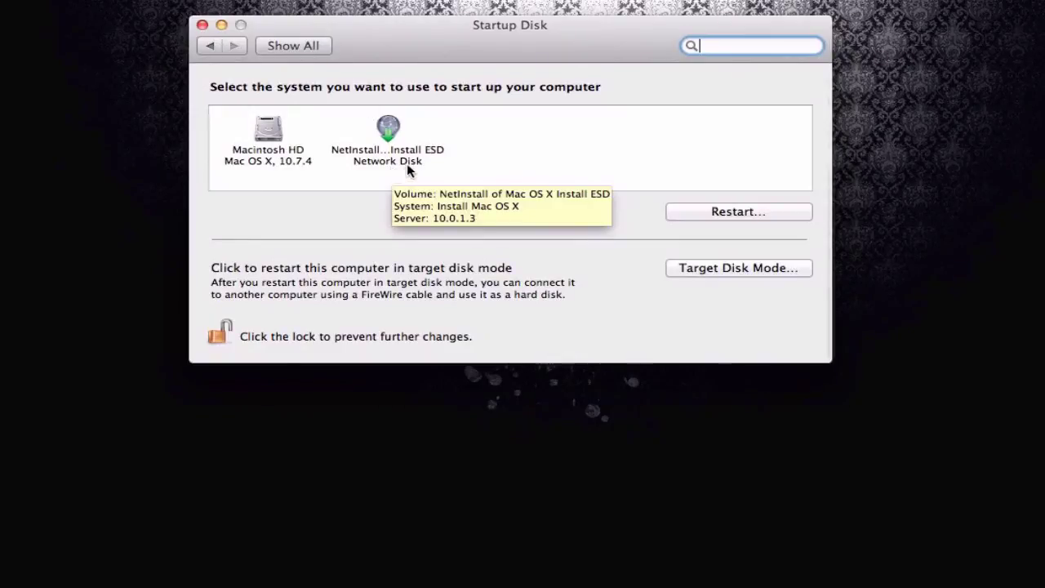